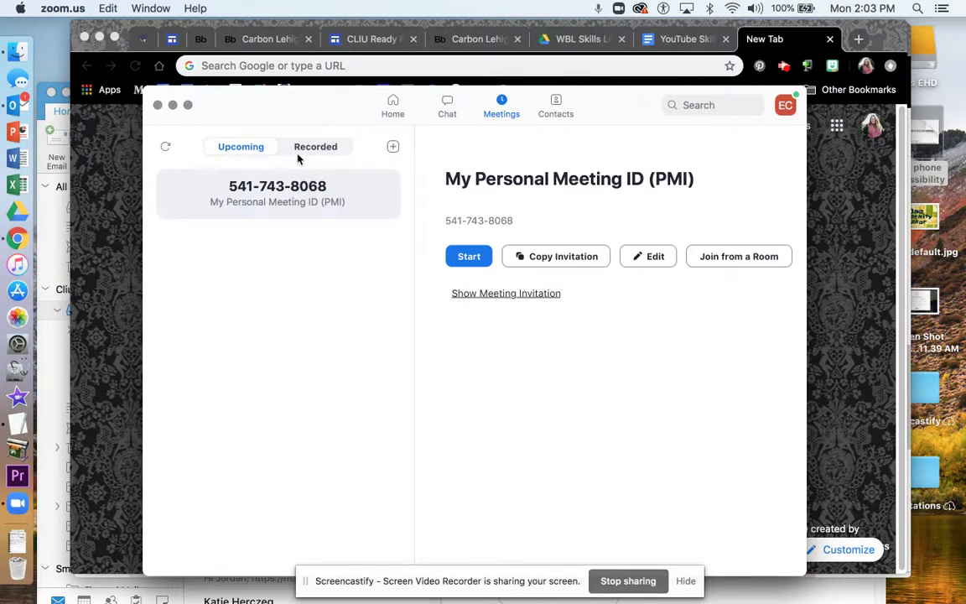
Minimize the two browser windows and the WBL Learning Series folder window behind the Zoom window
{"action": "left_click", "coordinate": [85, 37]}
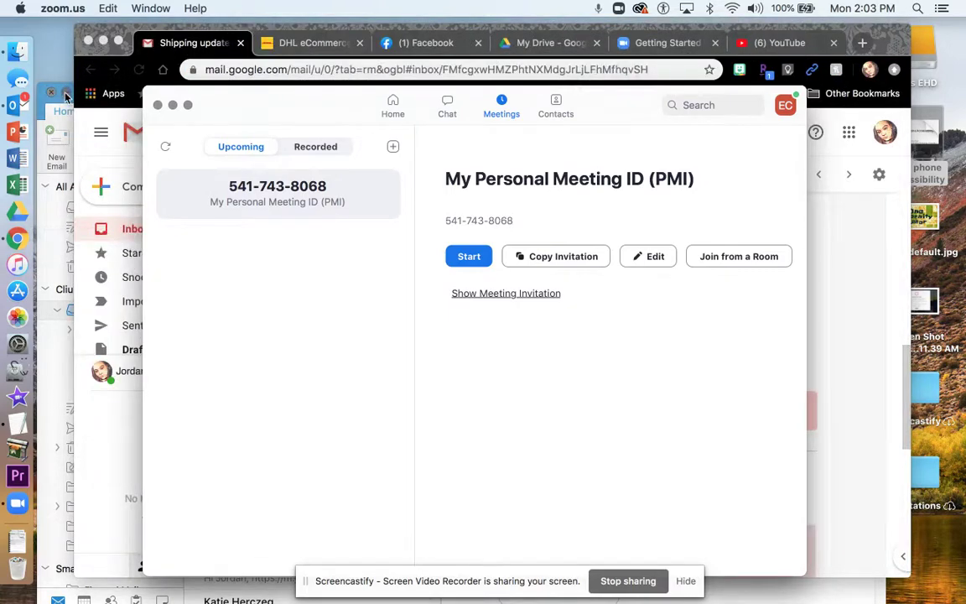
{"action": "left_click", "coordinate": [88, 39]}
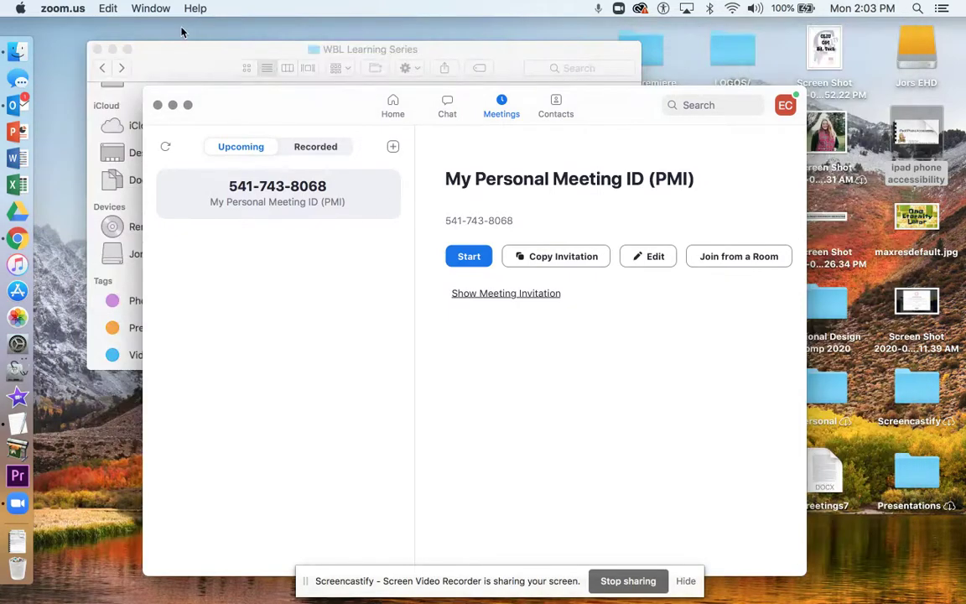
{"action": "left_click", "coordinate": [112, 50]}
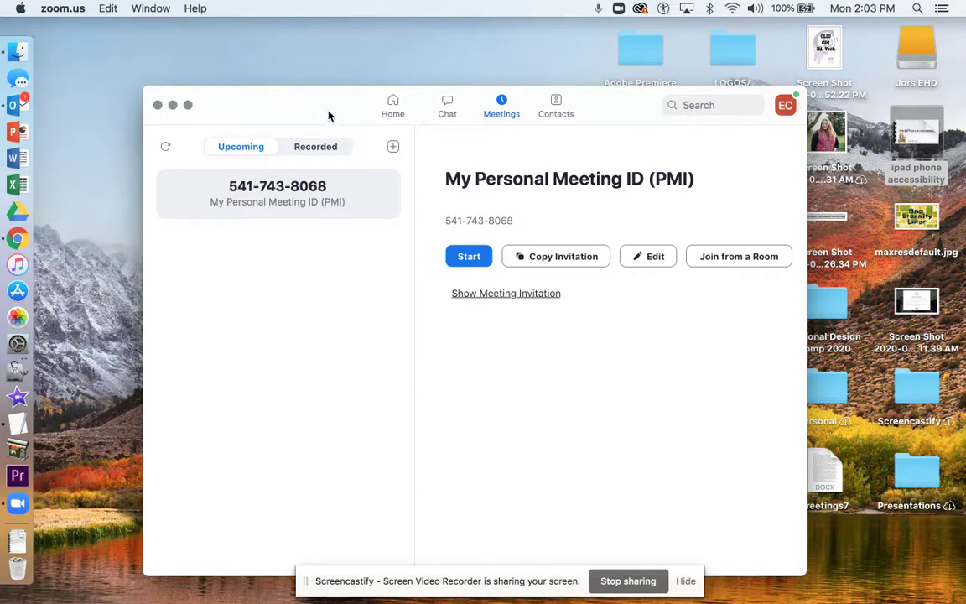
Show the recorded meetings and copy the full recording path of "Getting Started with Screencastify"
{"action": "left_click", "coordinate": [318, 151]}
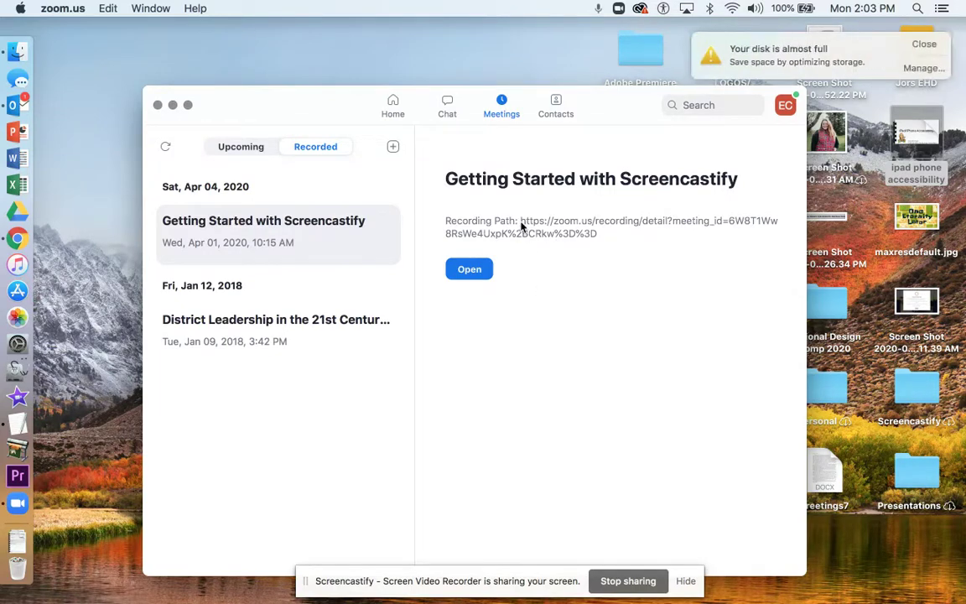
{"action": "left_click_drag", "start_coordinate": [521, 222], "coordinate": [584, 238]}
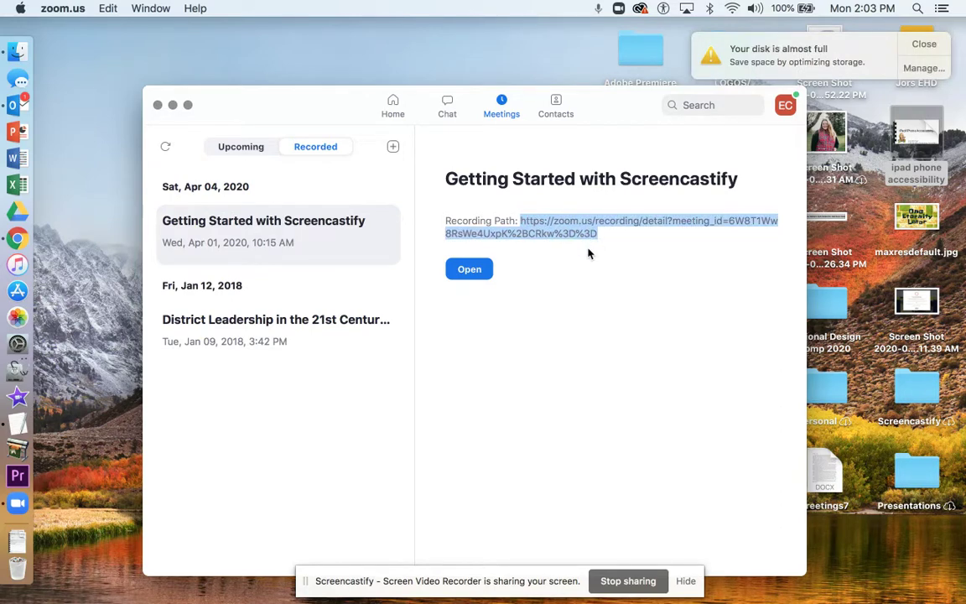
{"action": "left_click", "coordinate": [924, 44]}
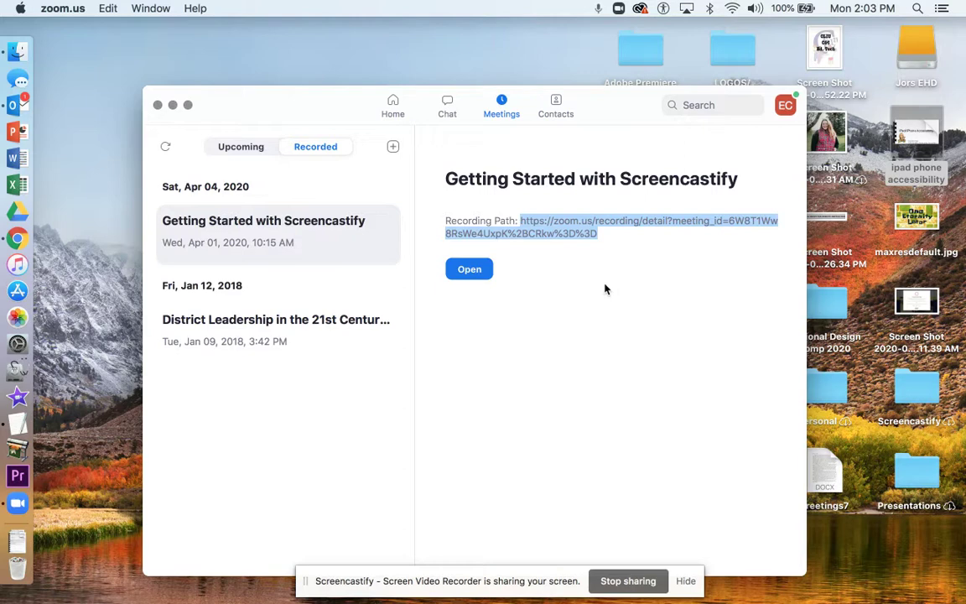
{"action": "right_click", "coordinate": [555, 233]}
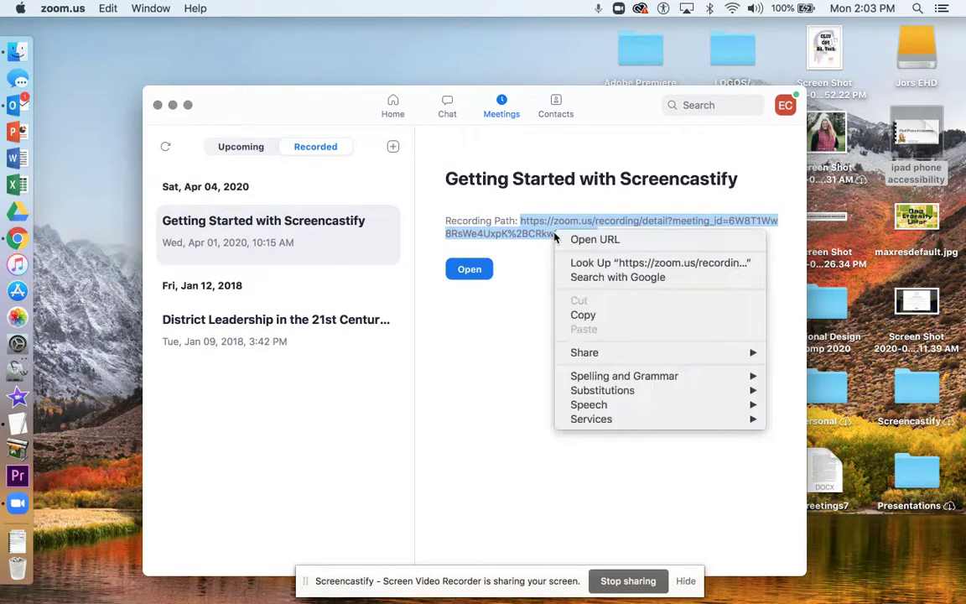
{"action": "left_click", "coordinate": [578, 316]}
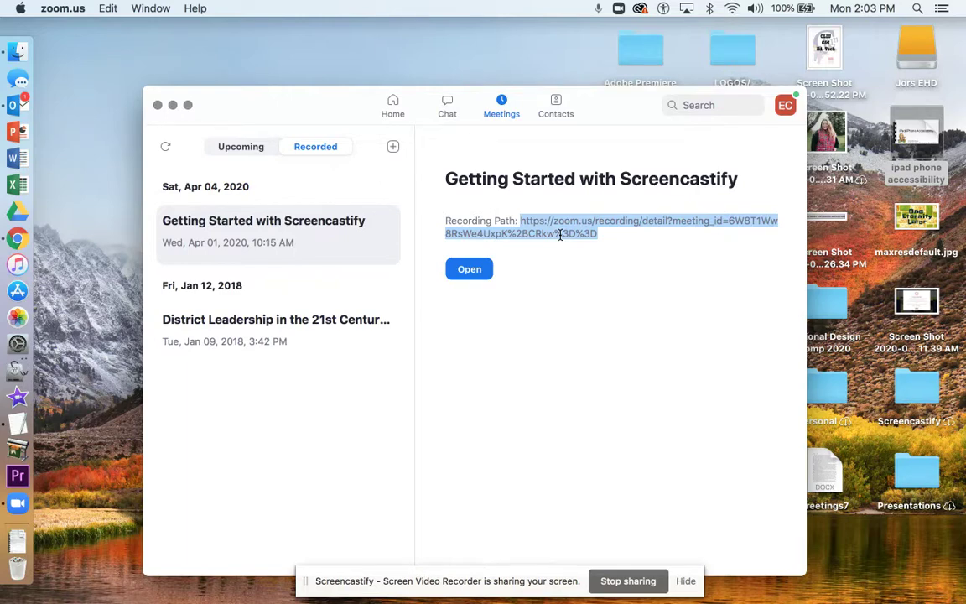
{"action": "right_click", "coordinate": [561, 235]}
{"action": "left_click", "coordinate": [596, 316]}
Switch to Chrome and open the copied recording link in its New Tab page
{"action": "right_click", "coordinate": [14, 241]}
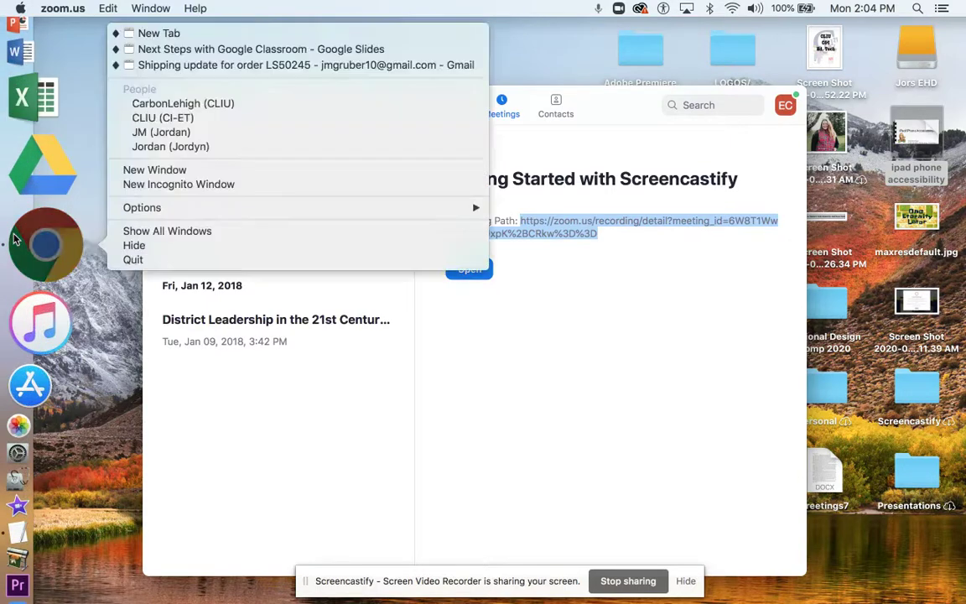
{"action": "left_click", "coordinate": [155, 147]}
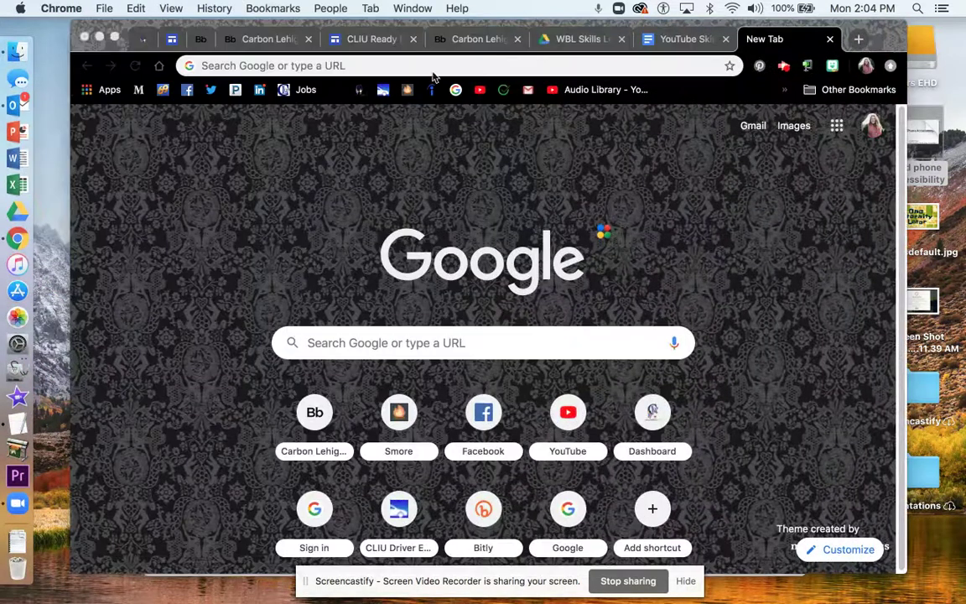
{"action": "left_click", "coordinate": [582, 68]}
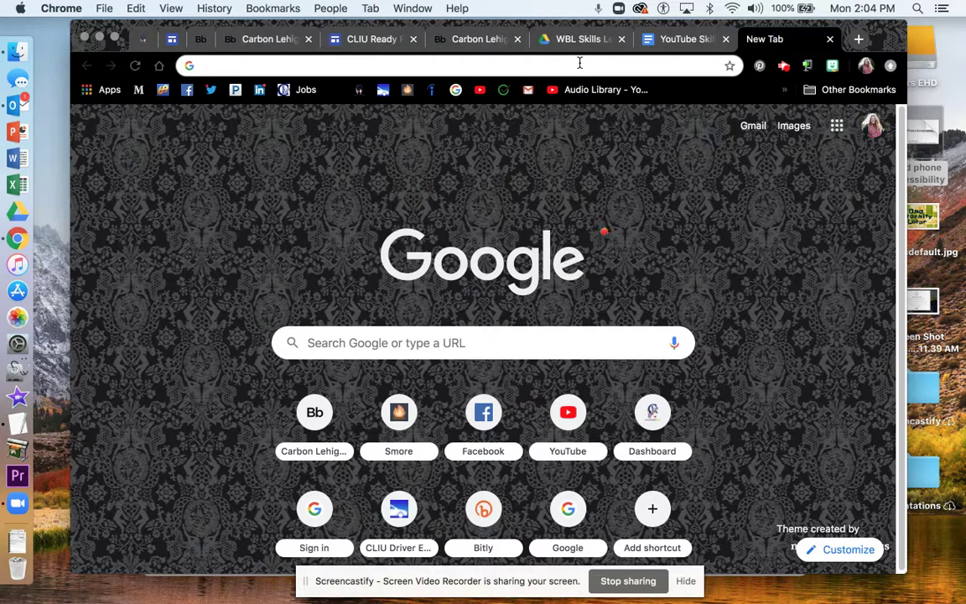
{"action": "right_click", "coordinate": [578, 64]}
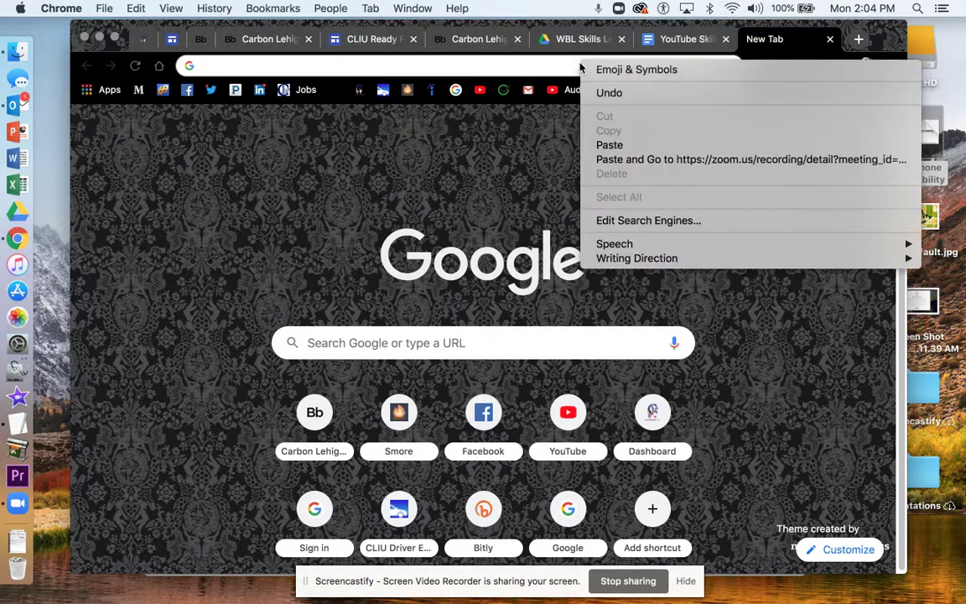
{"action": "left_click", "coordinate": [610, 145]}
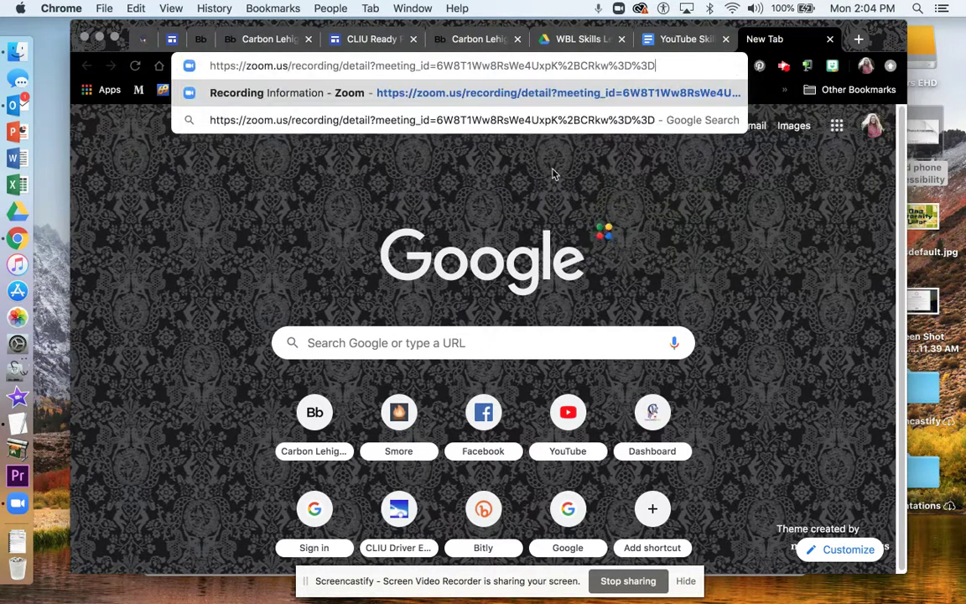
{"action": "key", "text": "Return"}
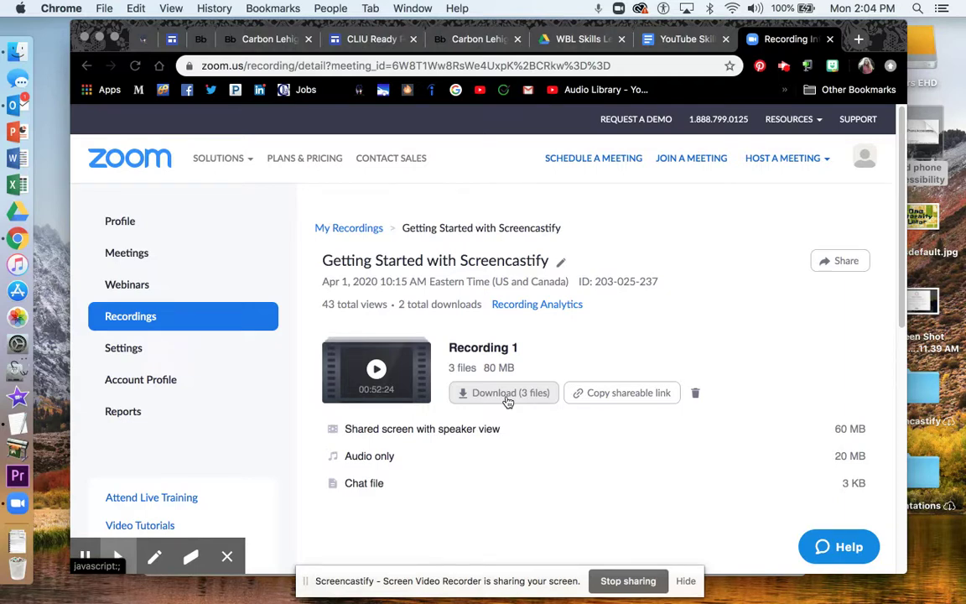
Download all three files of Recording 1, saving the video to the Desktop and the chat and audio files to WBL Learning Series
{"action": "left_click", "coordinate": [507, 400]}
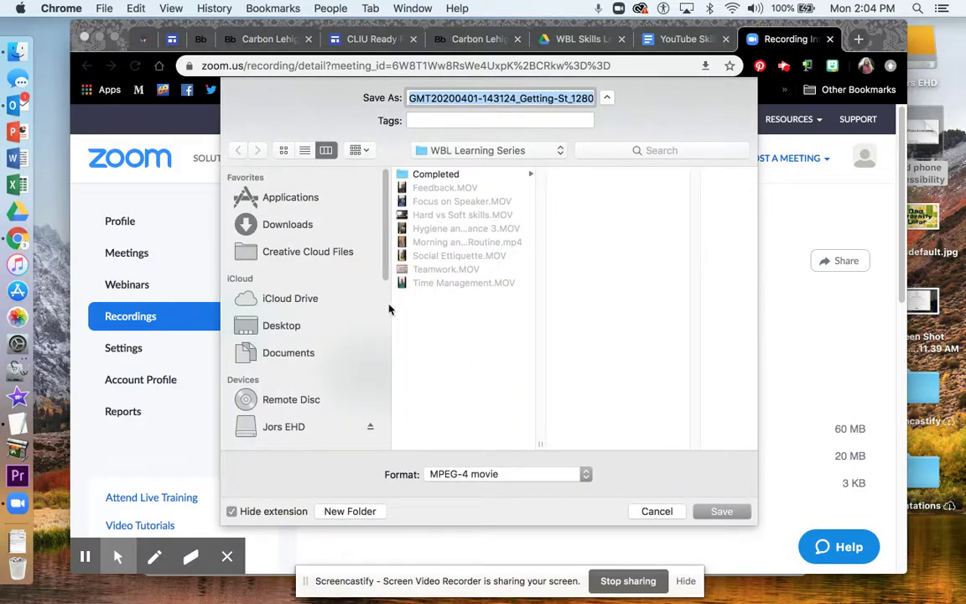
{"action": "left_click", "coordinate": [289, 335]}
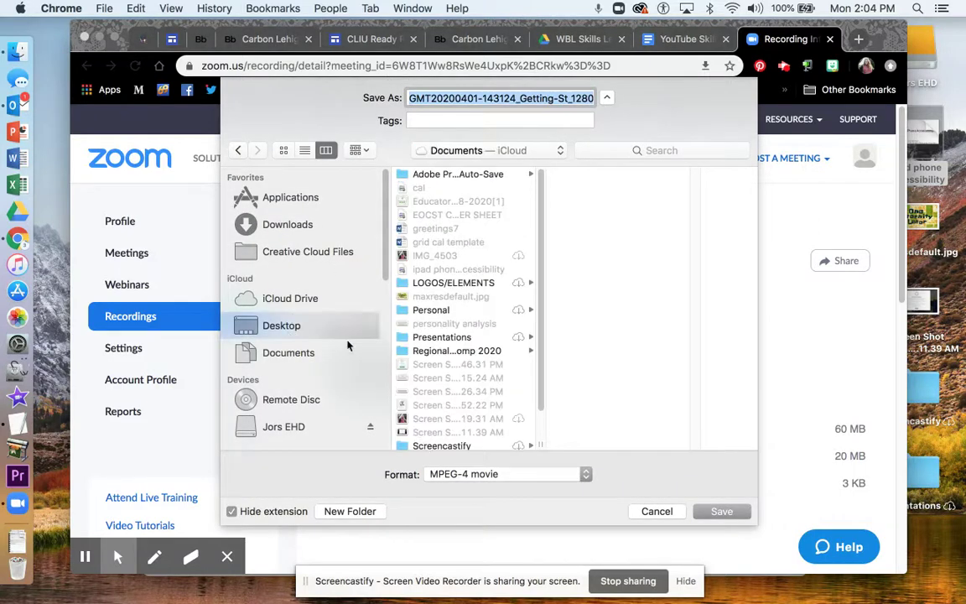
{"action": "left_click", "coordinate": [712, 513]}
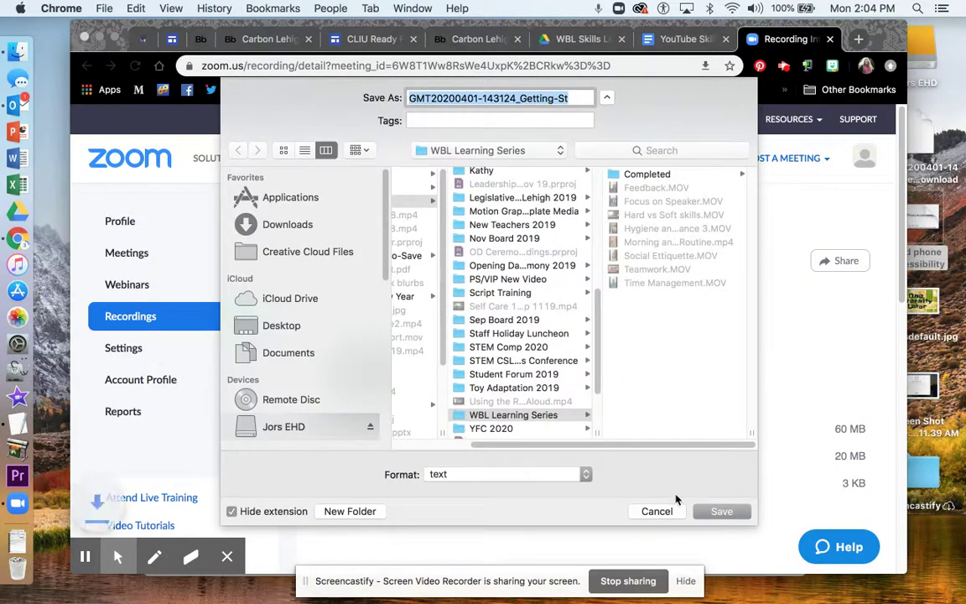
{"action": "left_click", "coordinate": [713, 512]}
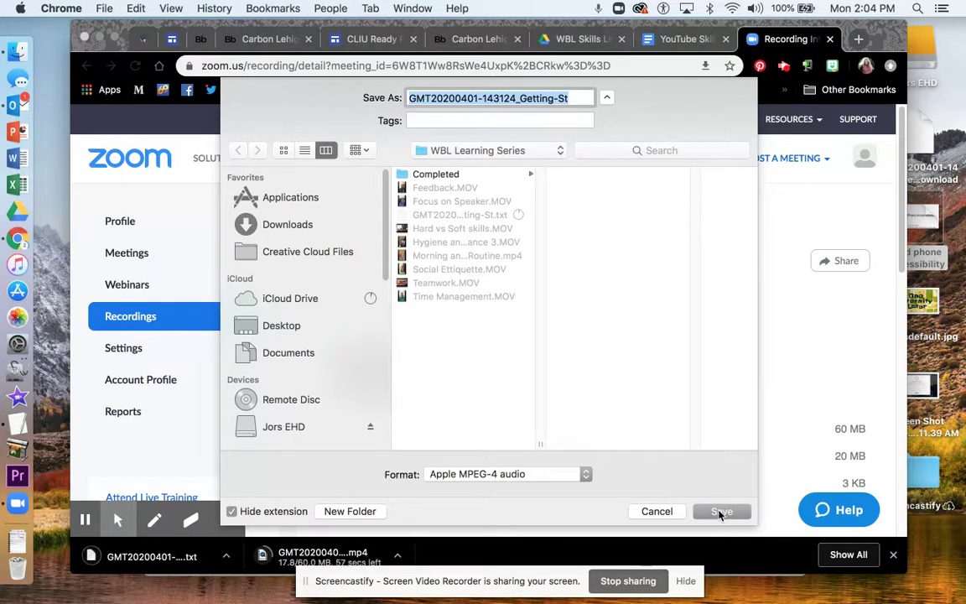
{"action": "left_click", "coordinate": [719, 512]}
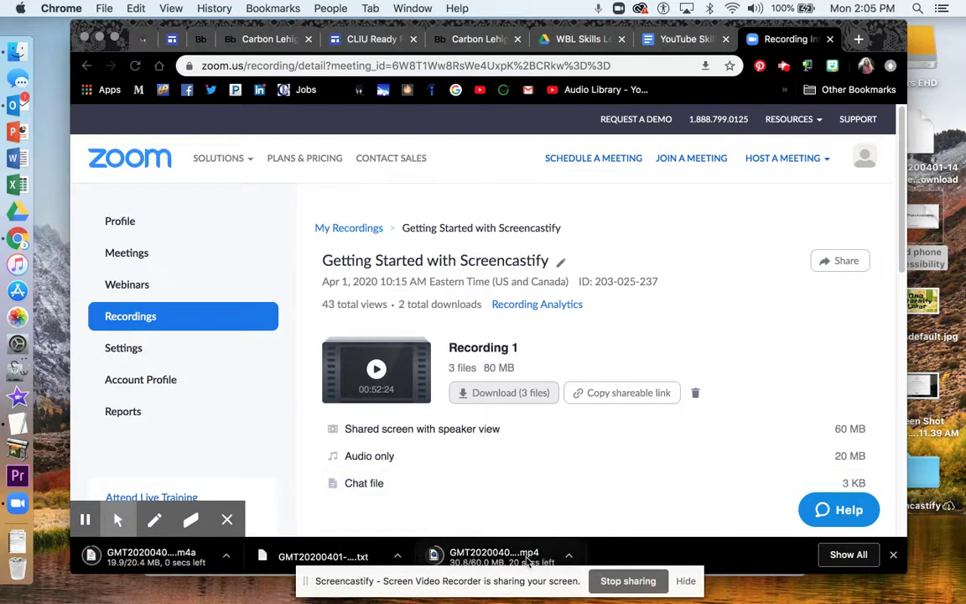
Hide the screen-sharing notice, reveal the downloaded MP4 in Finder, and close its QuickTime Player preview
{"action": "left_click", "coordinate": [685, 582]}
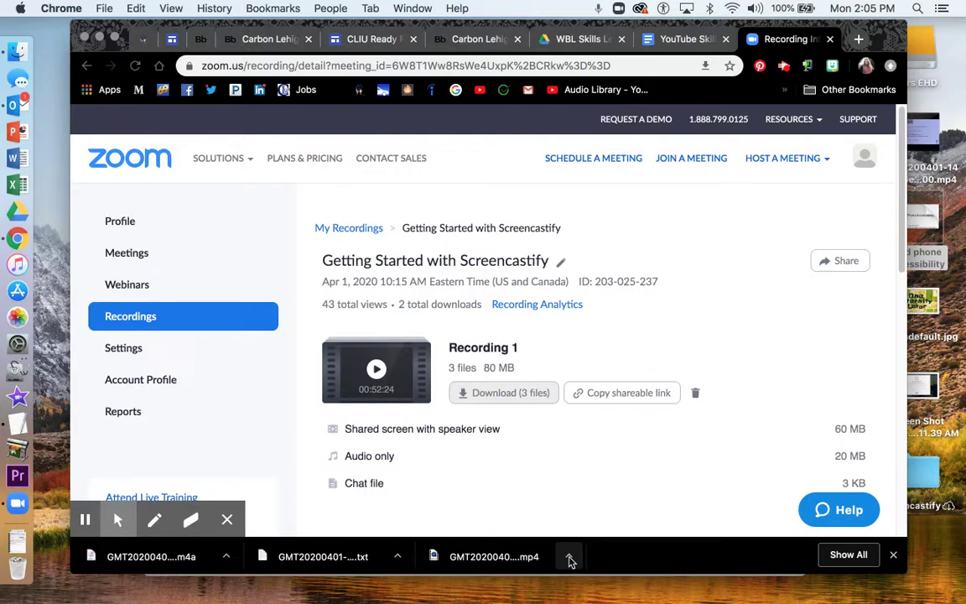
{"action": "left_click", "coordinate": [569, 557]}
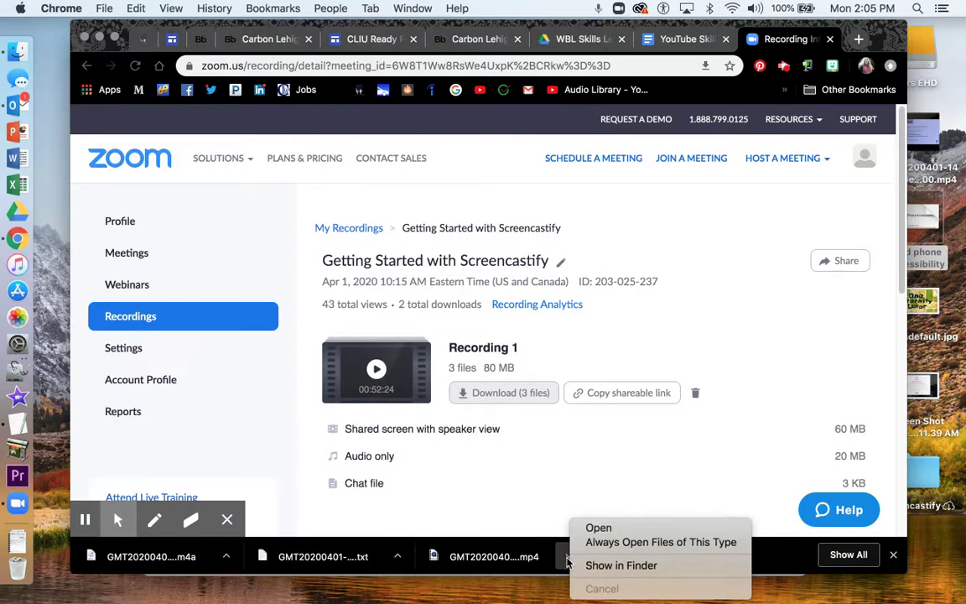
{"action": "left_click", "coordinate": [592, 566]}
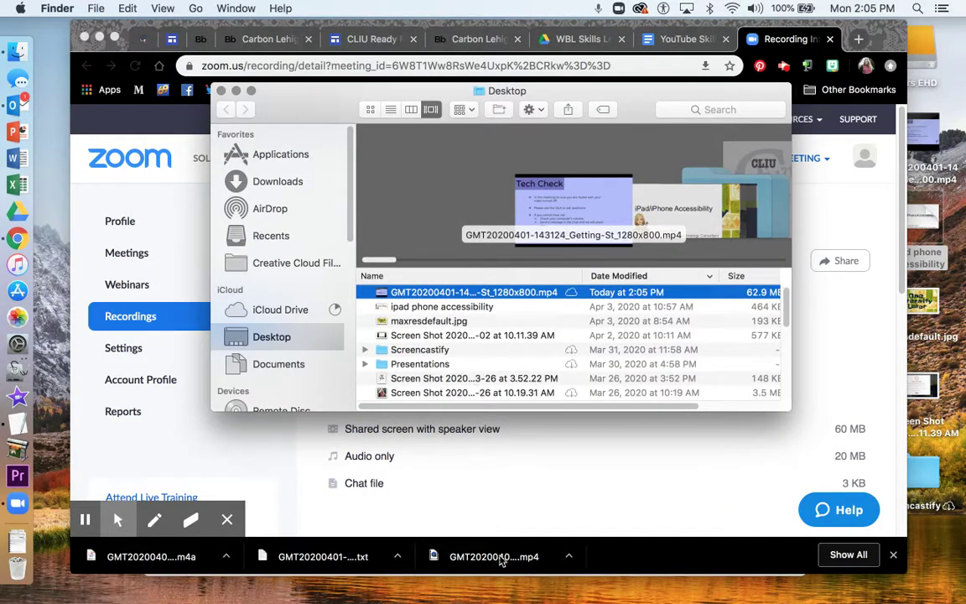
{"action": "left_click", "coordinate": [567, 558]}
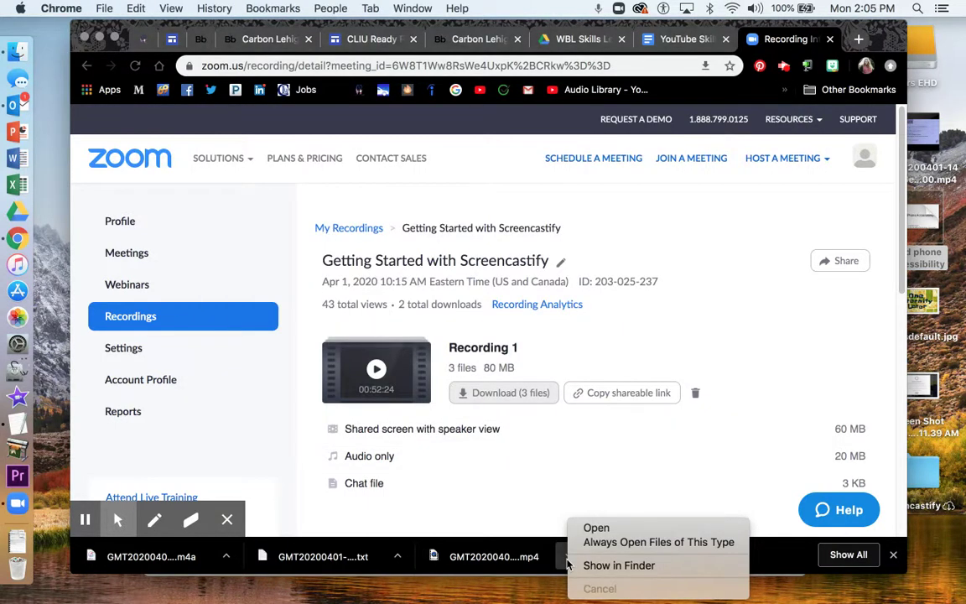
{"action": "left_click", "coordinate": [571, 566]}
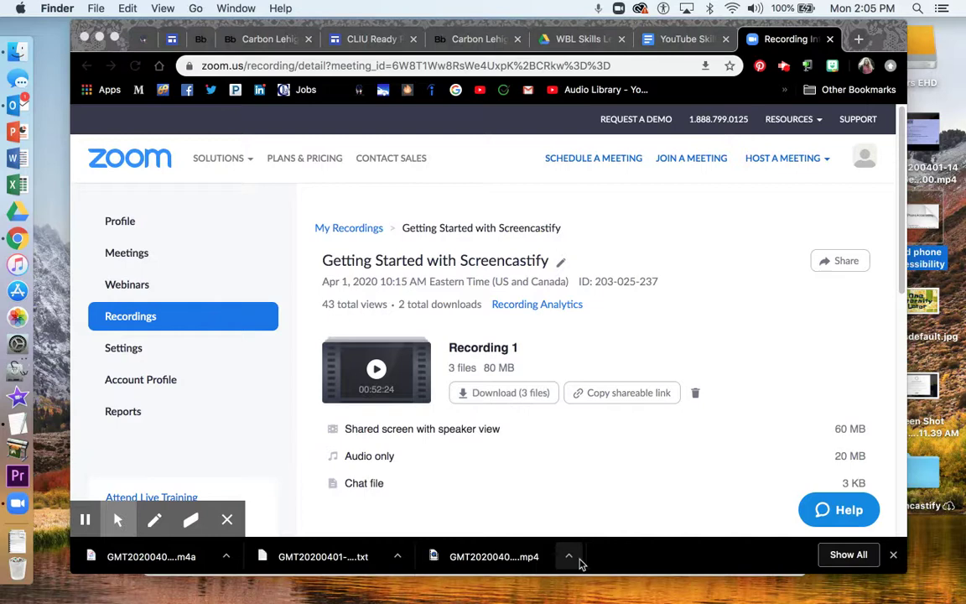
{"action": "left_click", "coordinate": [572, 557]}
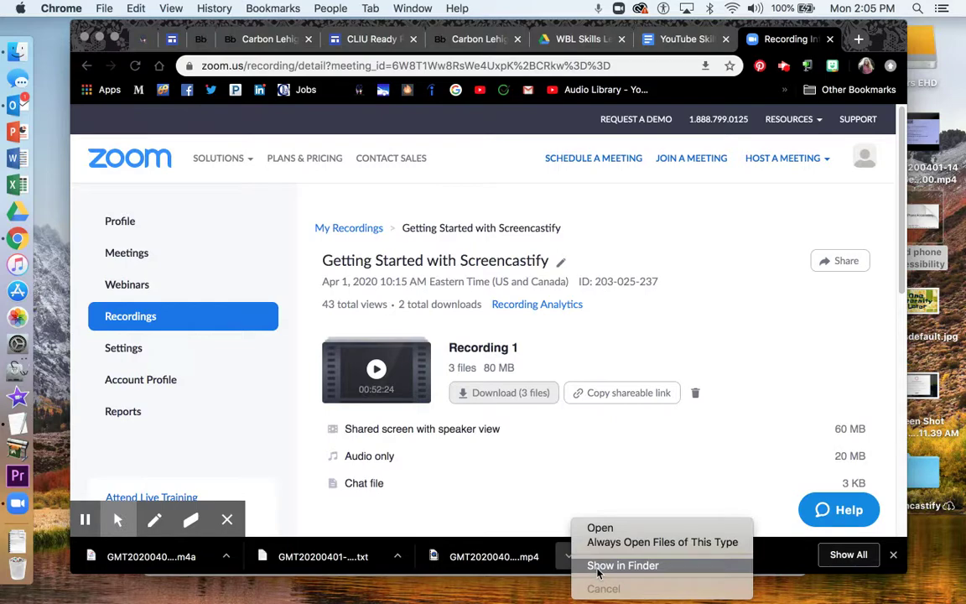
{"action": "left_click", "coordinate": [598, 567]}
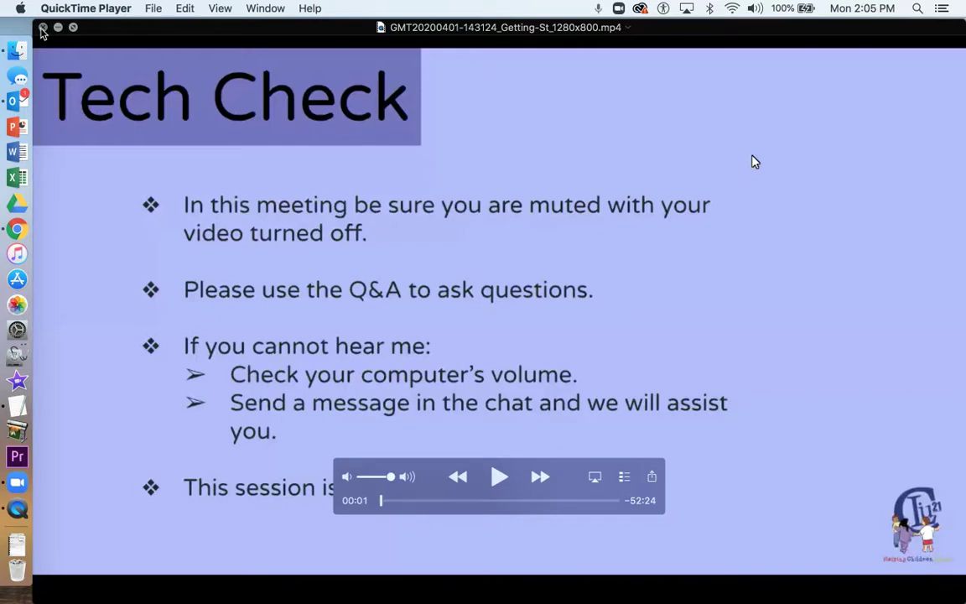
{"action": "left_click", "coordinate": [43, 27]}
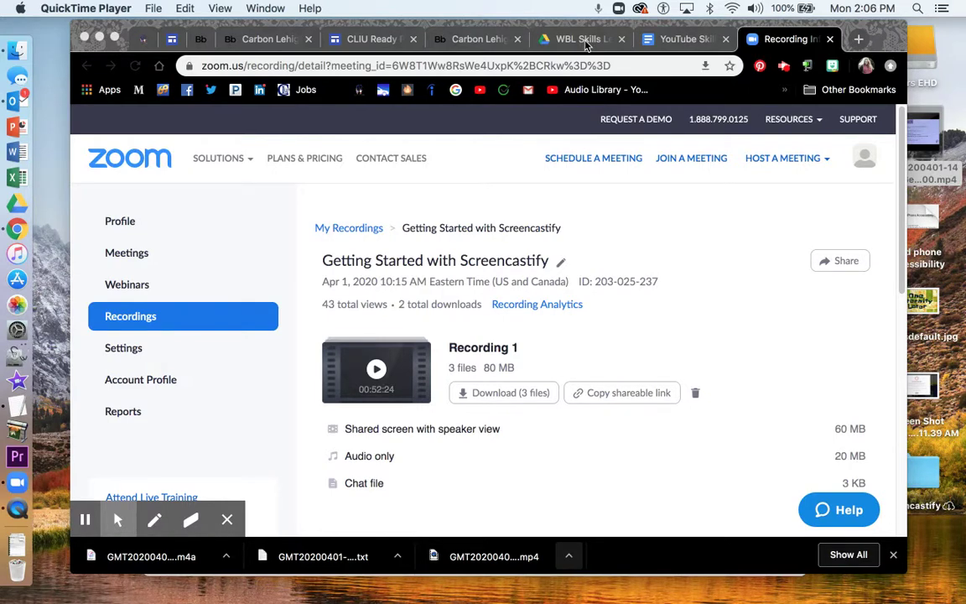
Open Google Drive in a new browser tab
{"action": "left_click", "coordinate": [858, 38]}
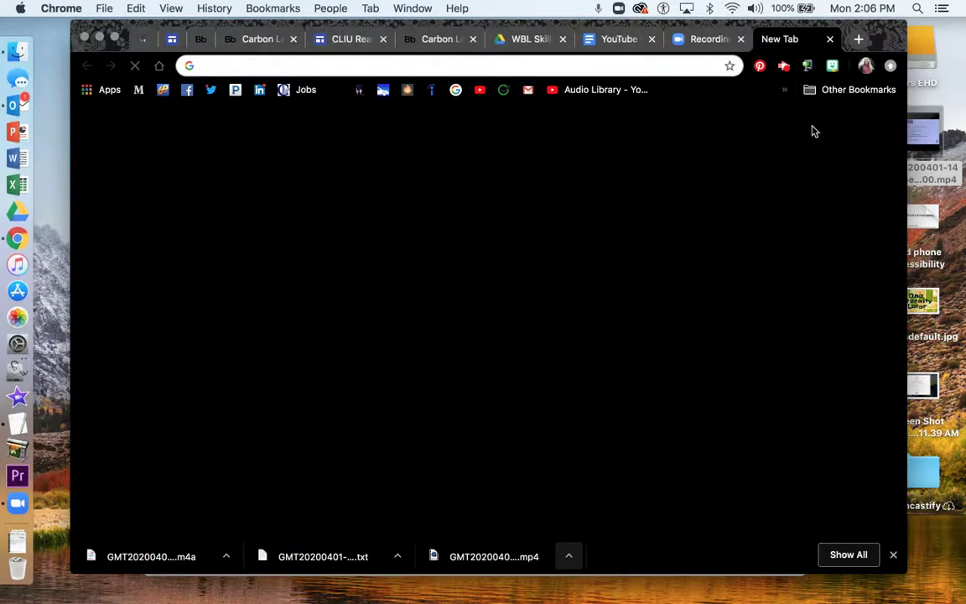
{"action": "left_click", "coordinate": [837, 126]}
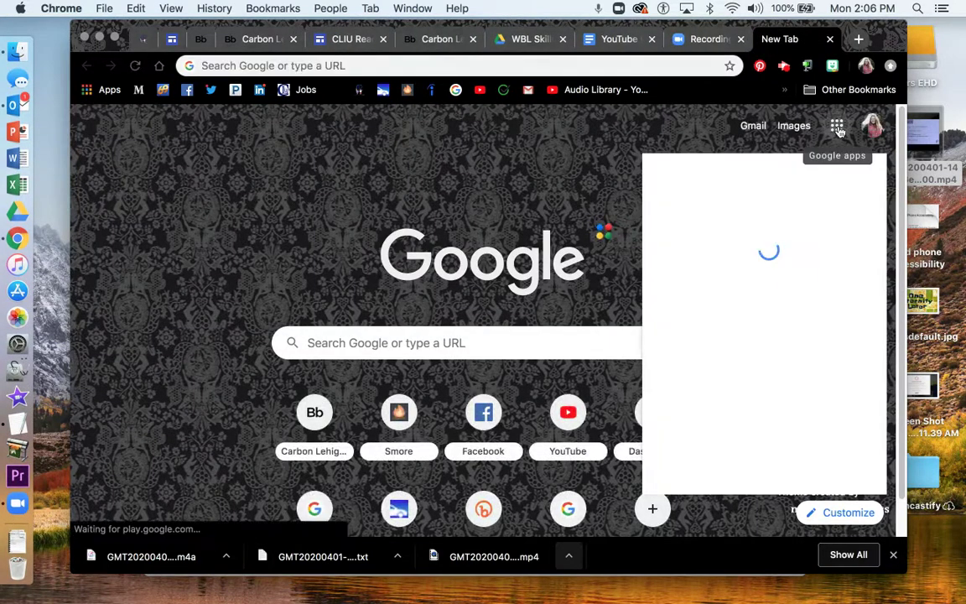
{"action": "left_click", "coordinate": [837, 127]}
{"action": "left_click", "coordinate": [837, 127]}
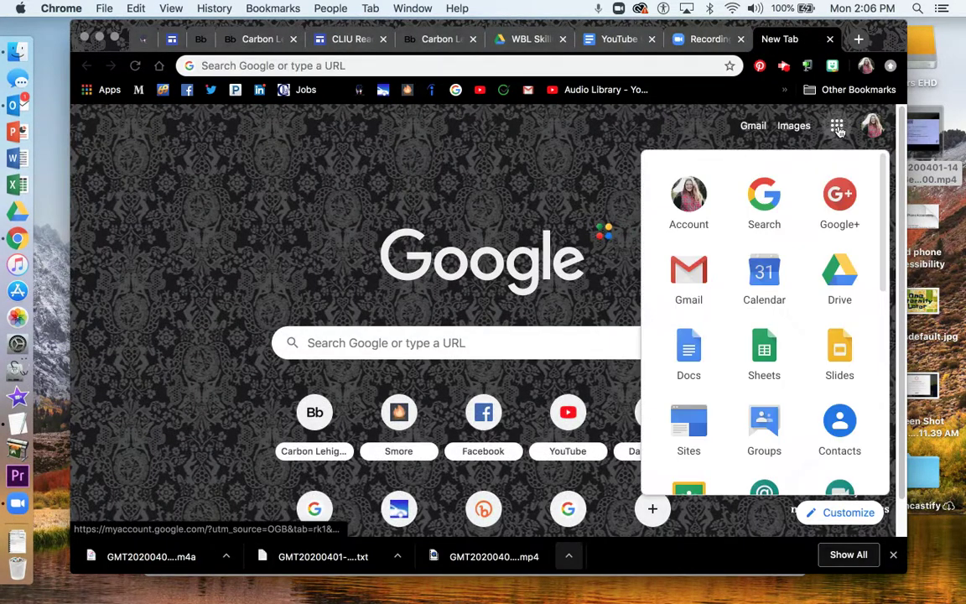
{"action": "left_click", "coordinate": [831, 279]}
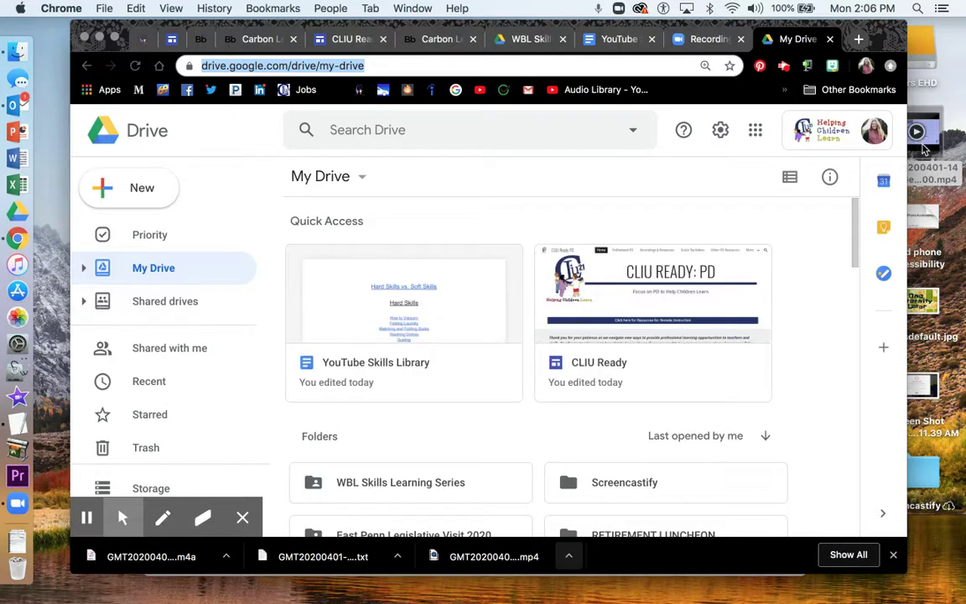
Try to upload the recording MP4 from the desktop into My Drive
{"action": "left_click_drag", "start_coordinate": [925, 149], "coordinate": [526, 444]}
{"action": "left_click_drag", "start_coordinate": [922, 147], "coordinate": [635, 407]}
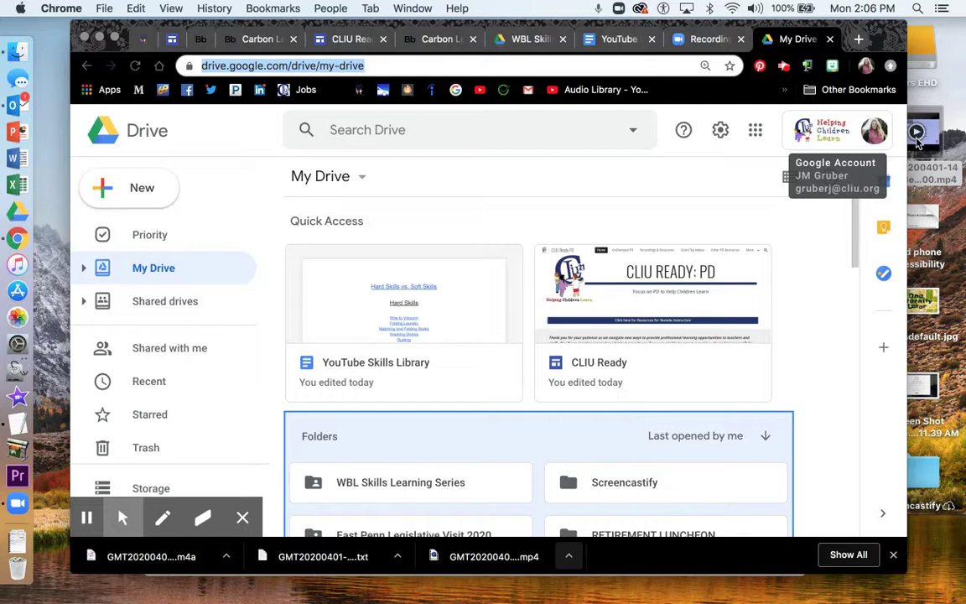
{"action": "mouse_move", "coordinate": [923, 147]}
{"action": "left_mouse_down"}
{"action": "mouse_move", "coordinate": [547, 442]}
{"action": "mouse_move", "coordinate": [549, 432]}
{"action": "mouse_move", "coordinate": [780, 362]}
{"action": "mouse_move", "coordinate": [910, 130]}
{"action": "mouse_move", "coordinate": [941, 157]}
{"action": "left_mouse_up"}
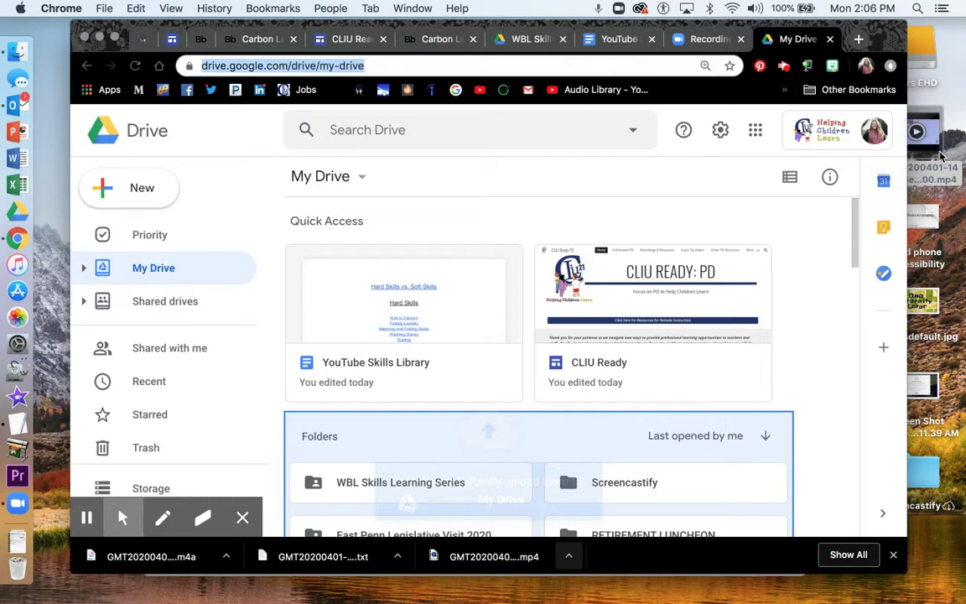
Get a shareable link for the WBL Skills Learning Series folder in My Drive
{"action": "scroll", "coordinate": [793, 325], "scroll_direction": "down", "scroll_amount": 3}
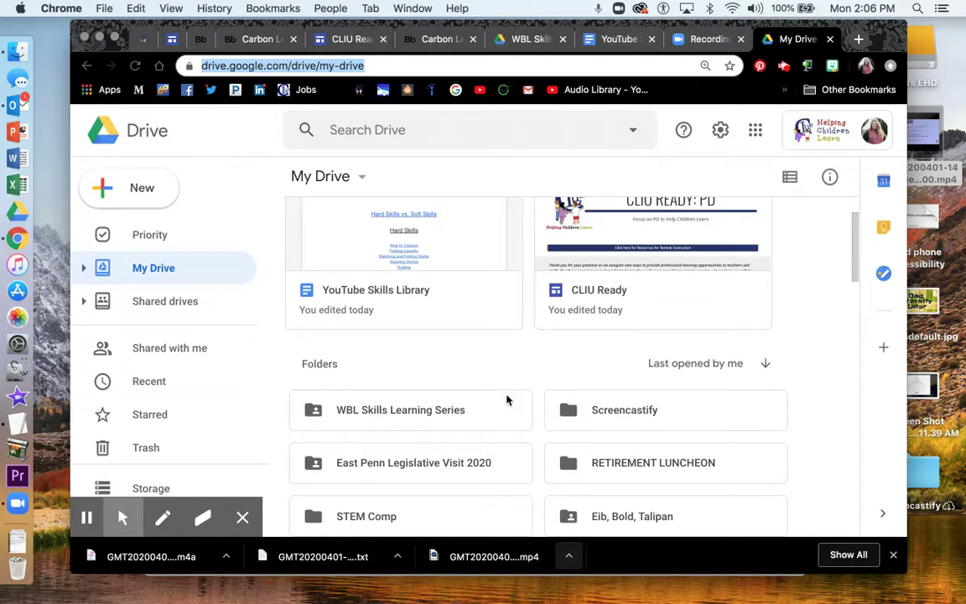
{"action": "scroll", "coordinate": [507, 400], "scroll_direction": "down", "scroll_amount": 10}
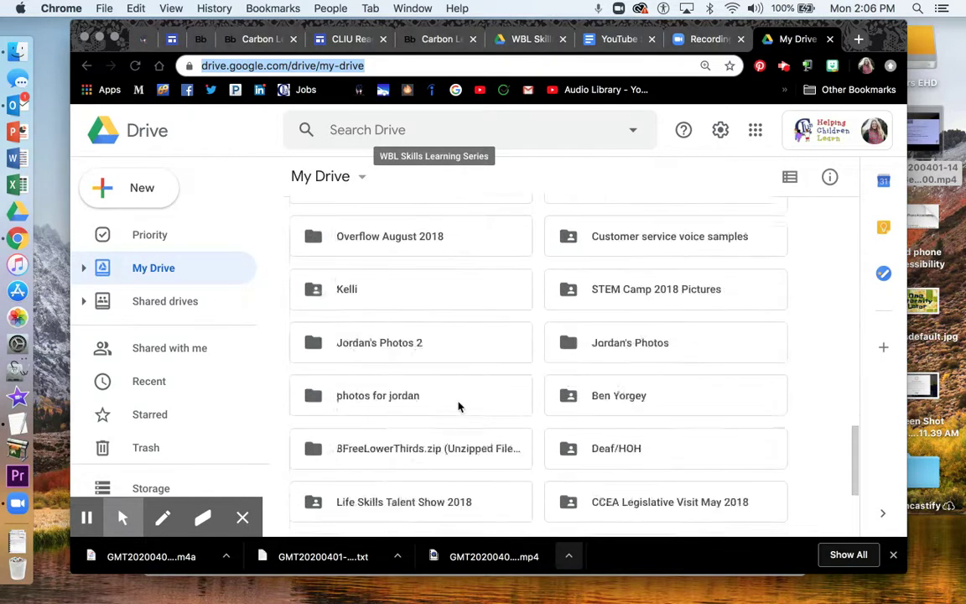
{"action": "scroll", "coordinate": [458, 407], "scroll_direction": "down", "scroll_amount": 5}
{"action": "scroll", "coordinate": [458, 406], "scroll_direction": "down", "scroll_amount": 5}
{"action": "scroll", "coordinate": [458, 407], "scroll_direction": "up", "scroll_amount": 20}
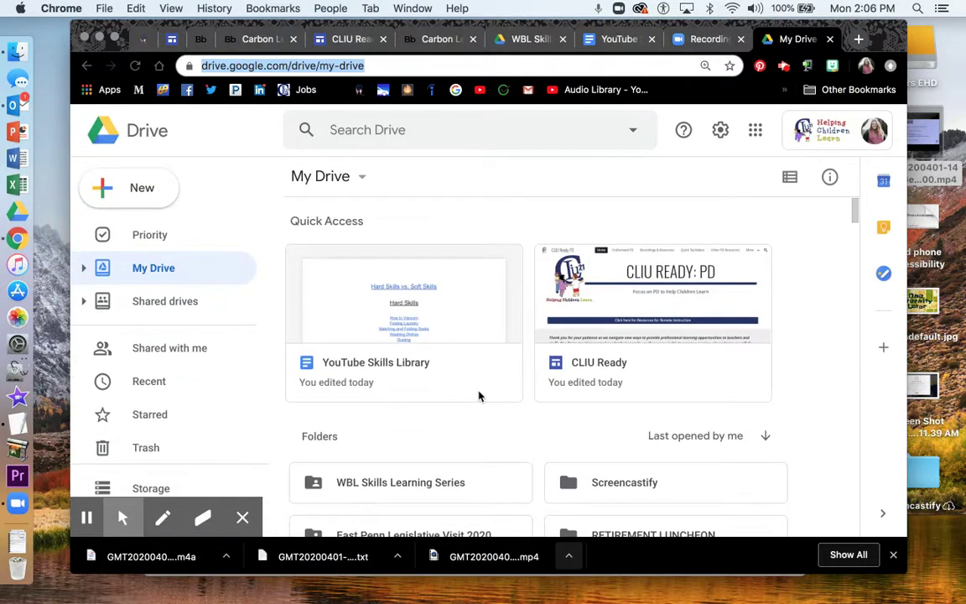
{"action": "right_click", "coordinate": [454, 481]}
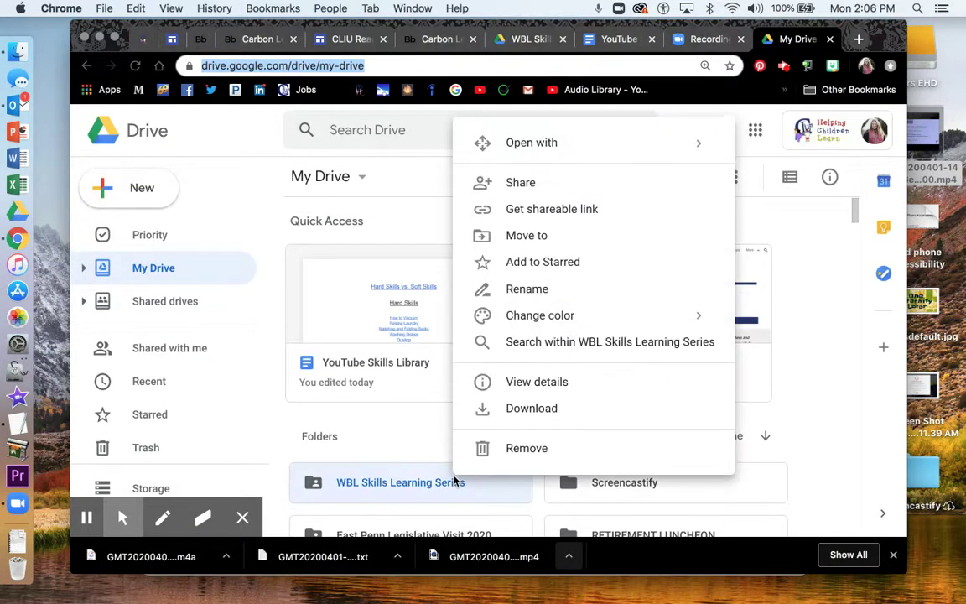
{"action": "left_click", "coordinate": [582, 209]}
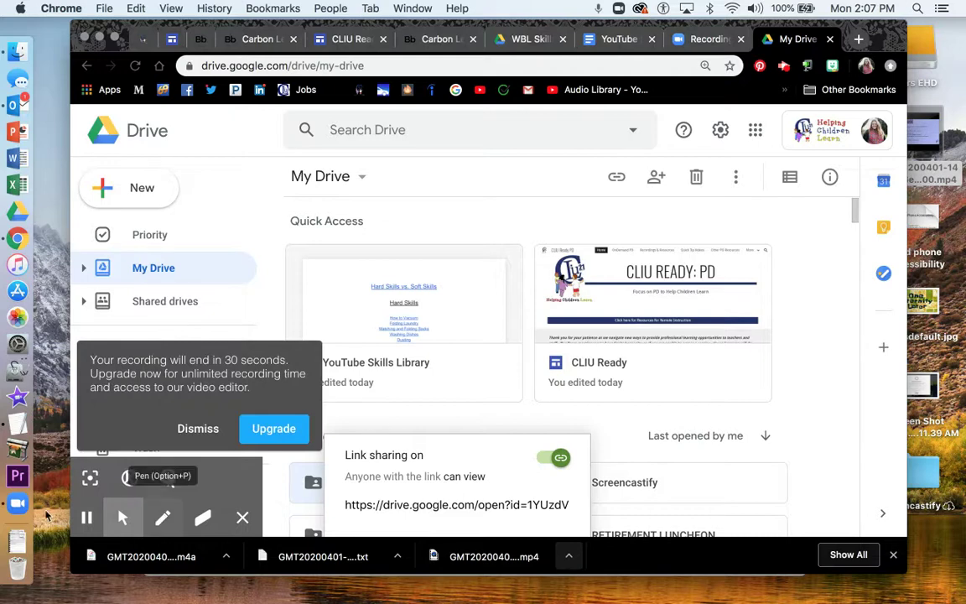
Switch back to Zoom and check the recorded meetings list, alternating with the upcoming meetings
{"action": "left_click", "coordinate": [17, 503]}
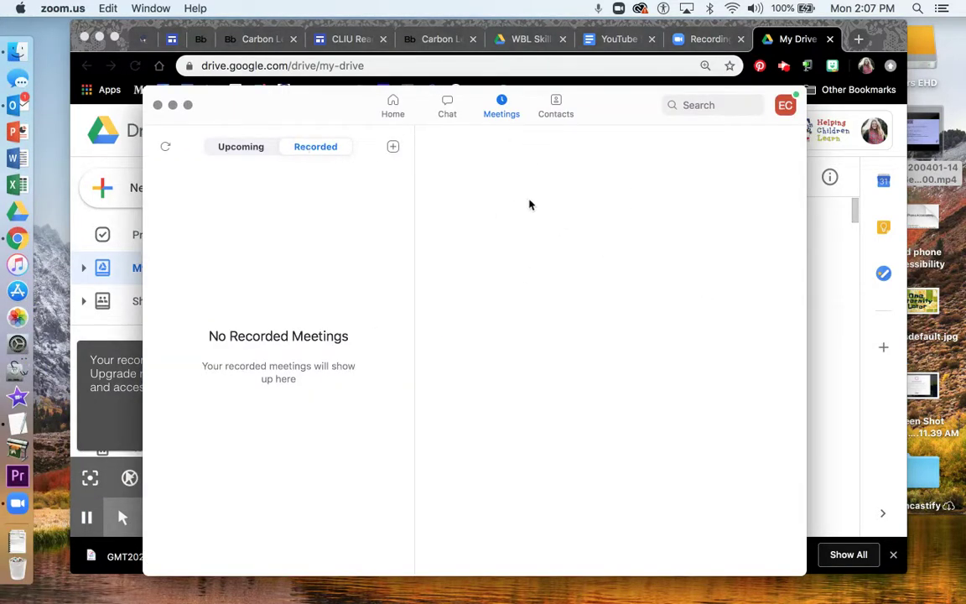
{"action": "left_click", "coordinate": [241, 147]}
{"action": "left_click", "coordinate": [308, 148]}
{"action": "left_click", "coordinate": [241, 149]}
{"action": "left_click", "coordinate": [312, 149]}
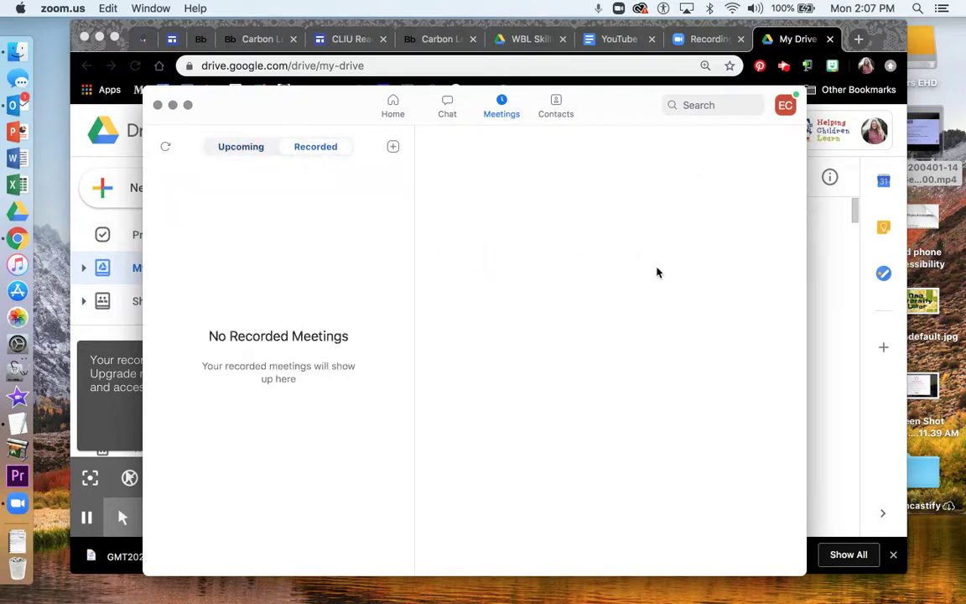